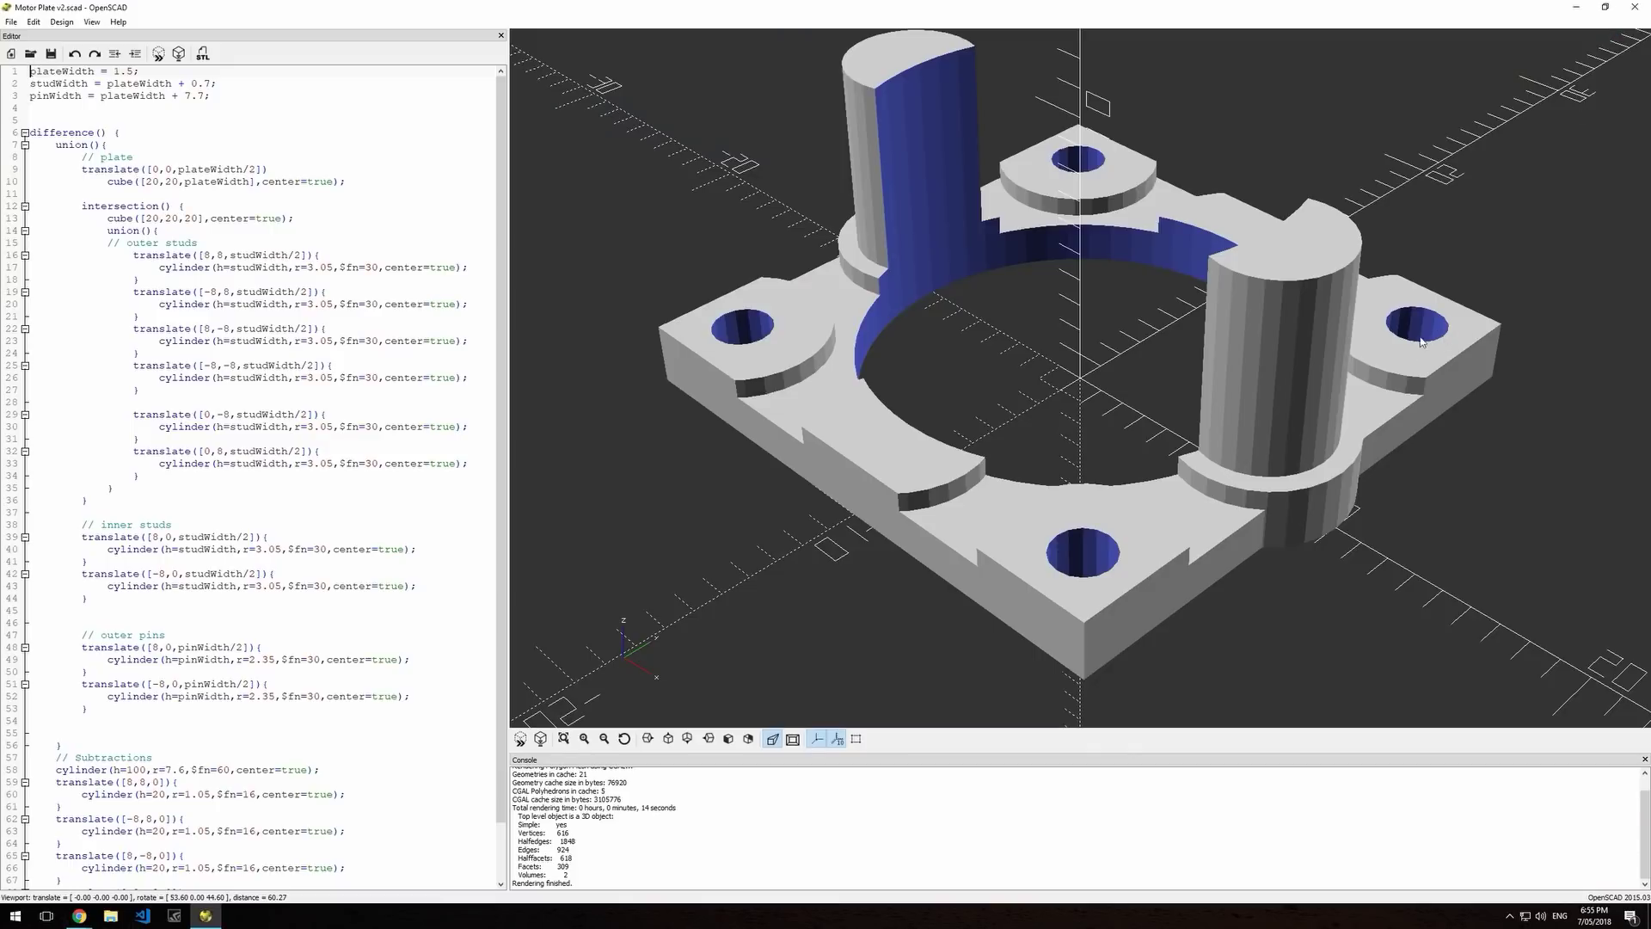
# Step: Orbit the faceplate from several angles to a nearly top-down view
pyautogui.moveTo(1344, 449)
pyautogui.mouseDown()
pyautogui.moveTo(1101, 431)
pyautogui.moveTo(1053, 435)
pyautogui.moveTo(1044, 462)
pyautogui.mouseUp()
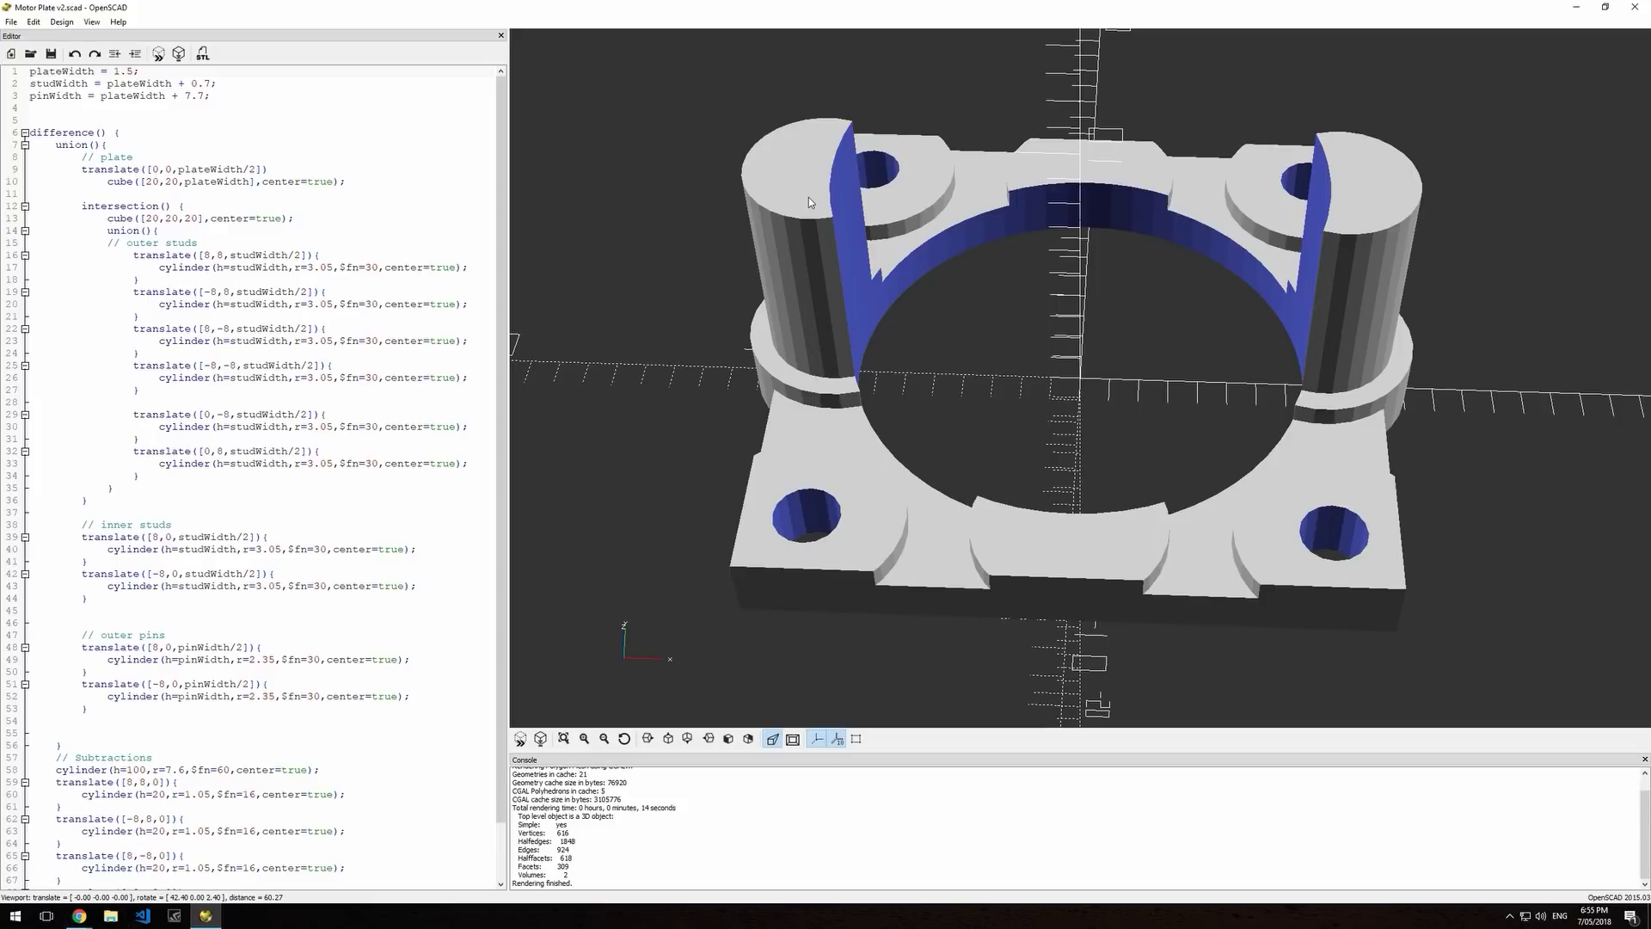
pyautogui.moveTo(1033, 419)
pyautogui.mouseDown()
pyautogui.moveTo(1053, 502)
pyautogui.moveTo(1050, 487)
pyautogui.mouseUp()
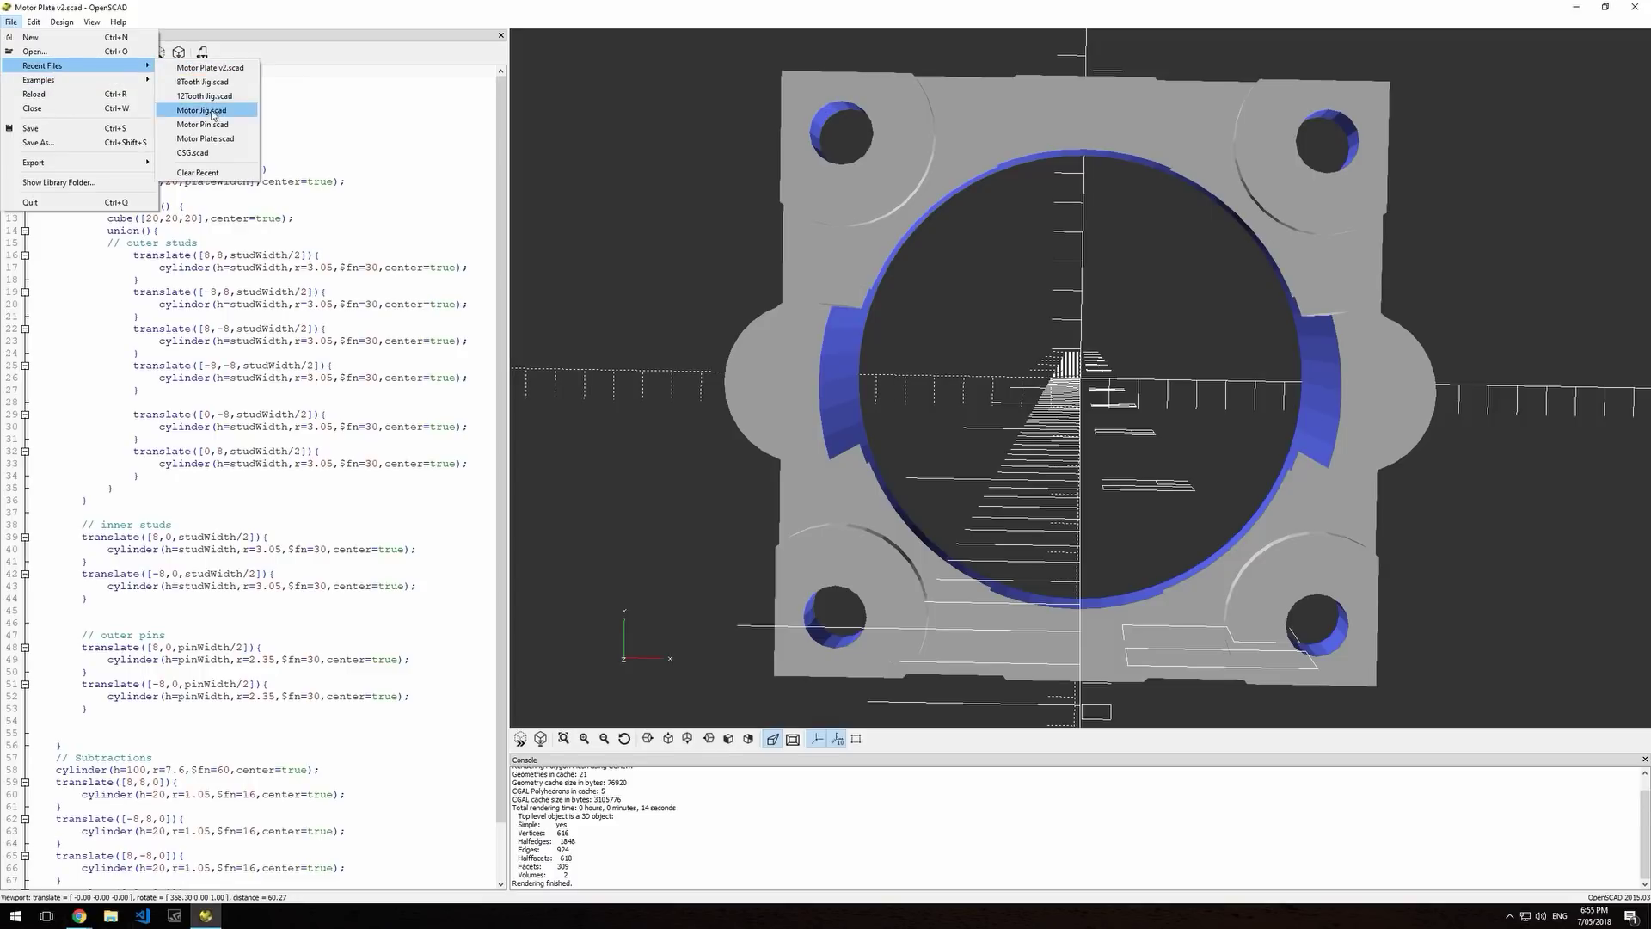
# Step: Open the Motor Pin design from recent files and orbit to view its underside
pyautogui.click(203, 123)
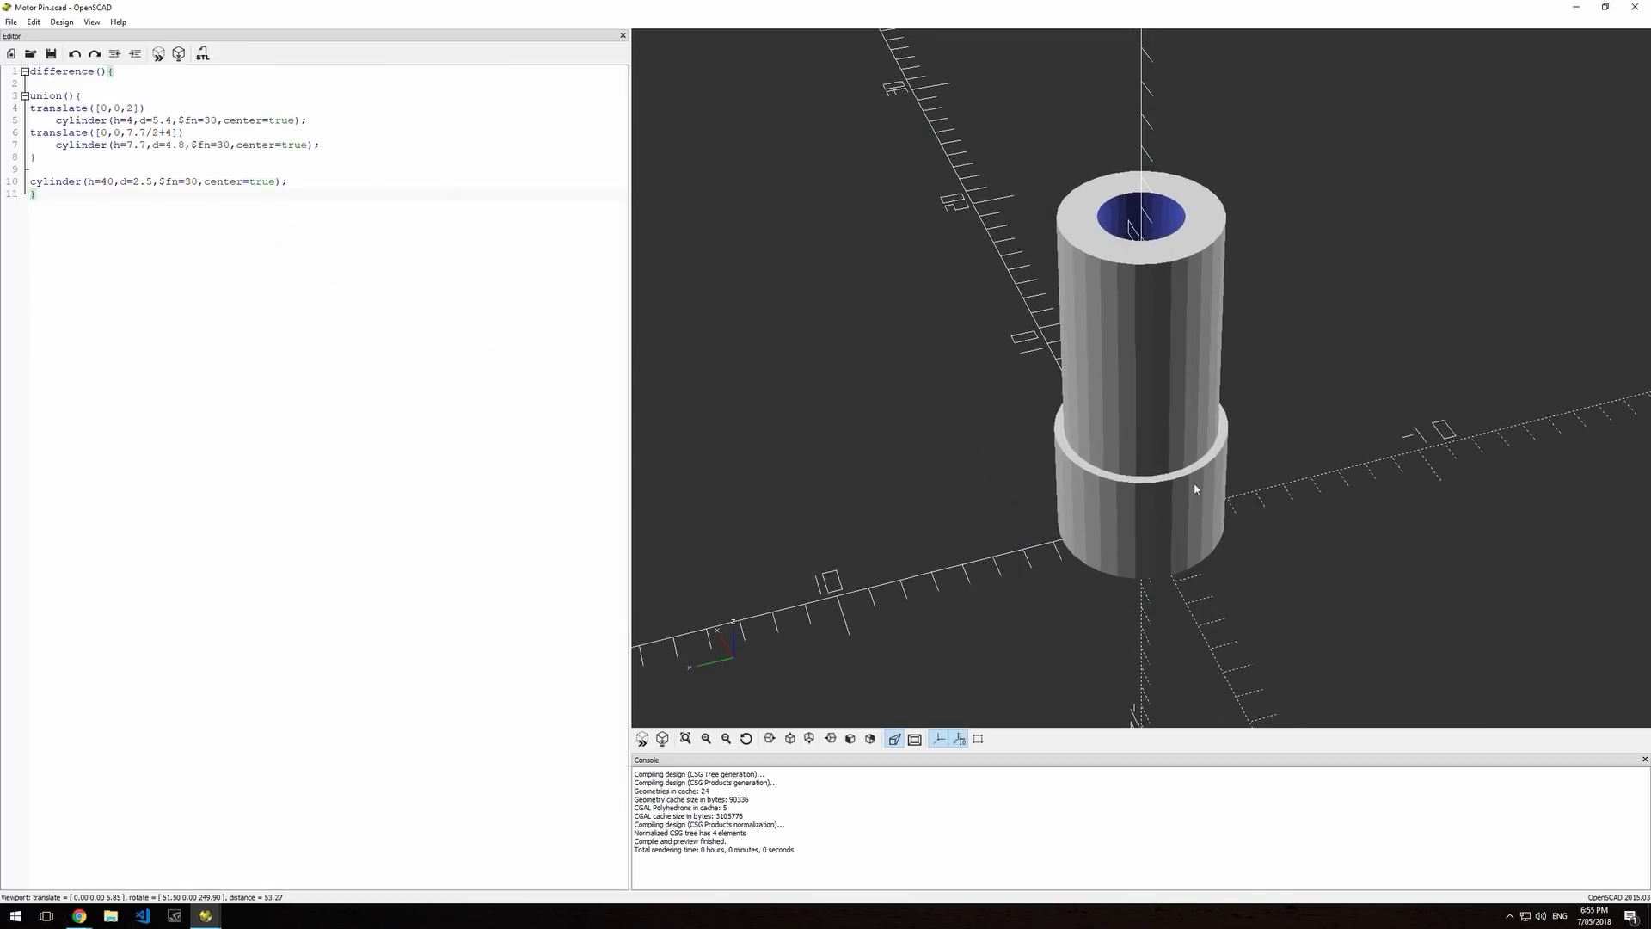
pyautogui.moveTo(1050, 489)
pyautogui.mouseDown()
pyautogui.moveTo(1038, 368)
pyautogui.moveTo(1092, 455)
pyautogui.mouseUp()
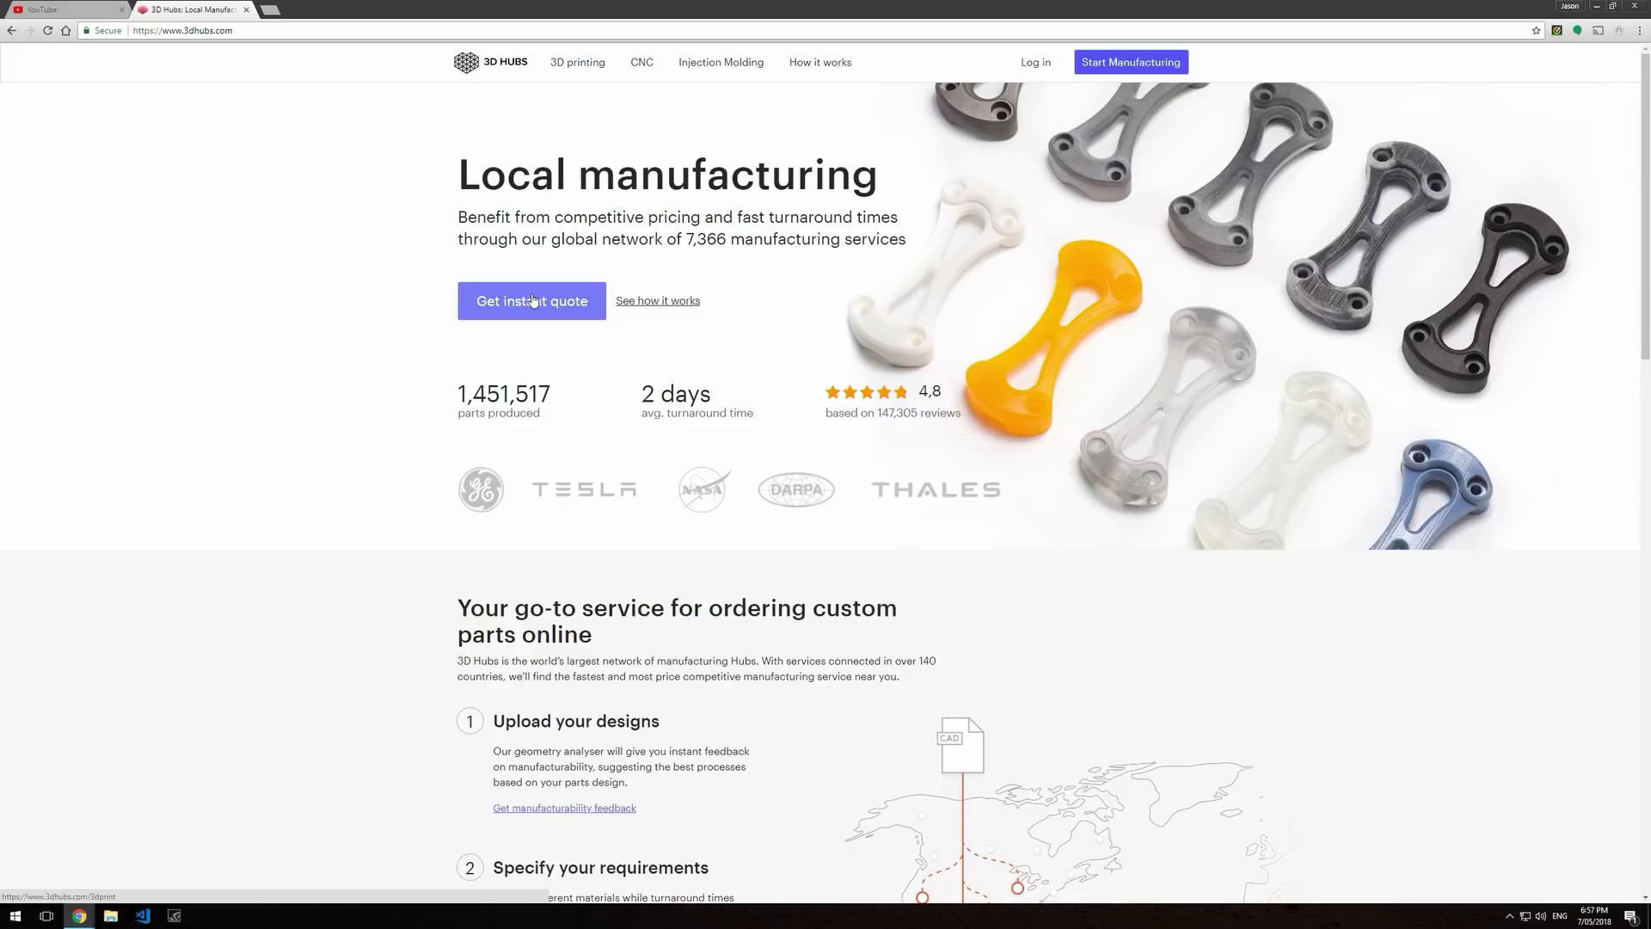
# Step: Start a 3D Hubs instant quote with 3D printing as the manufacturing service
pyautogui.click(534, 310)
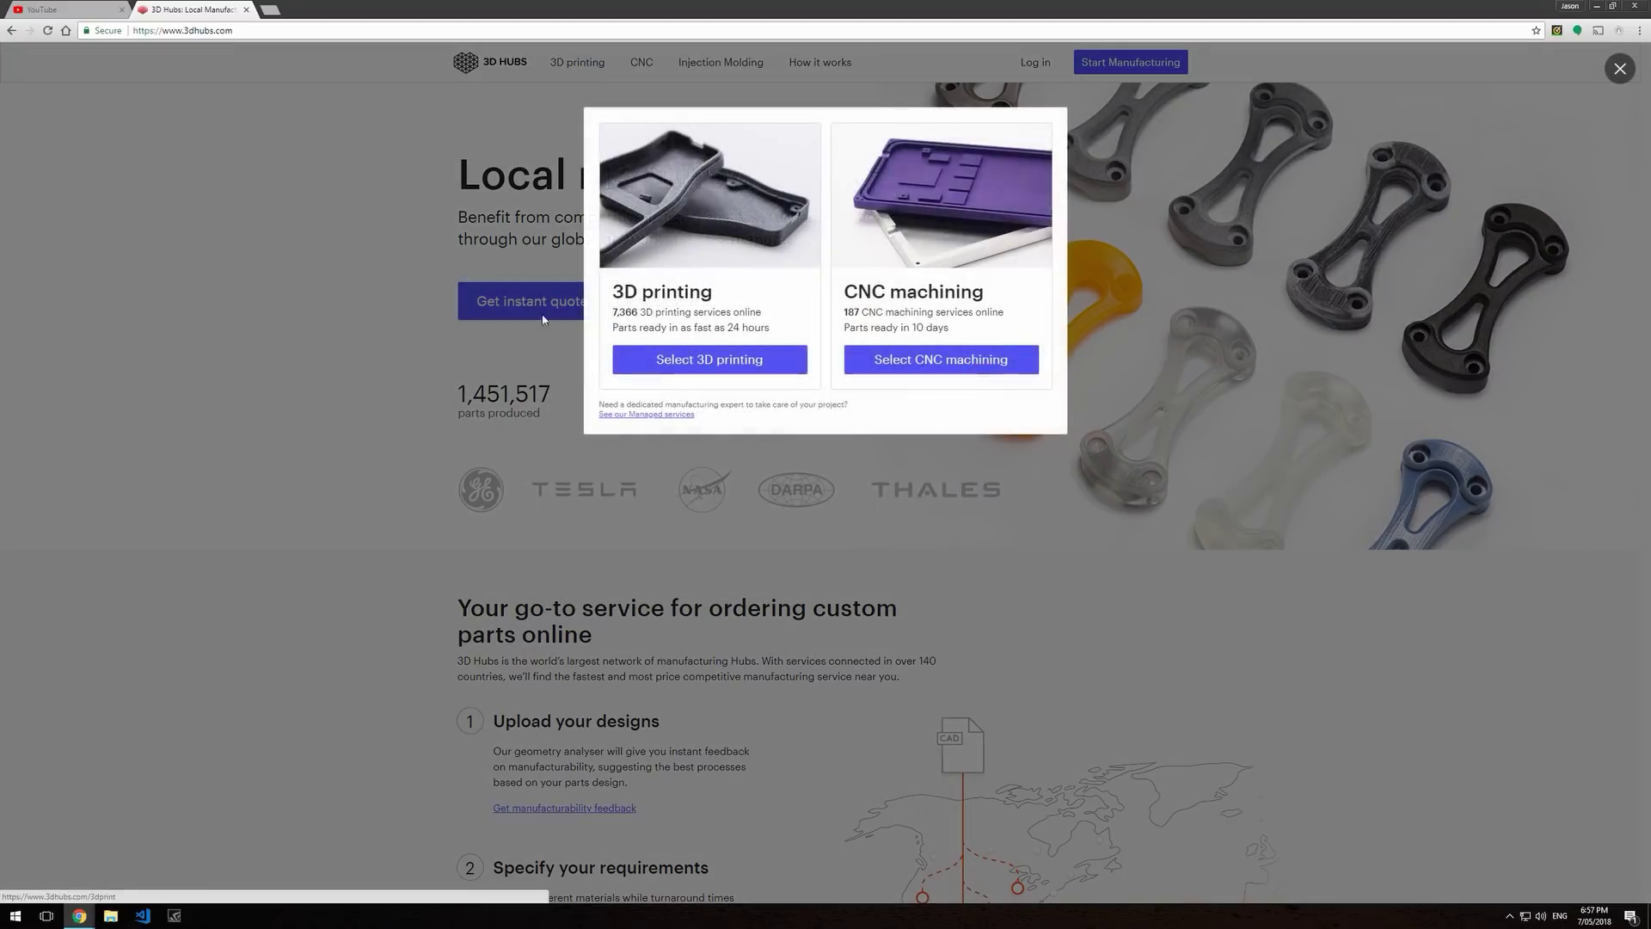
pyautogui.click(694, 365)
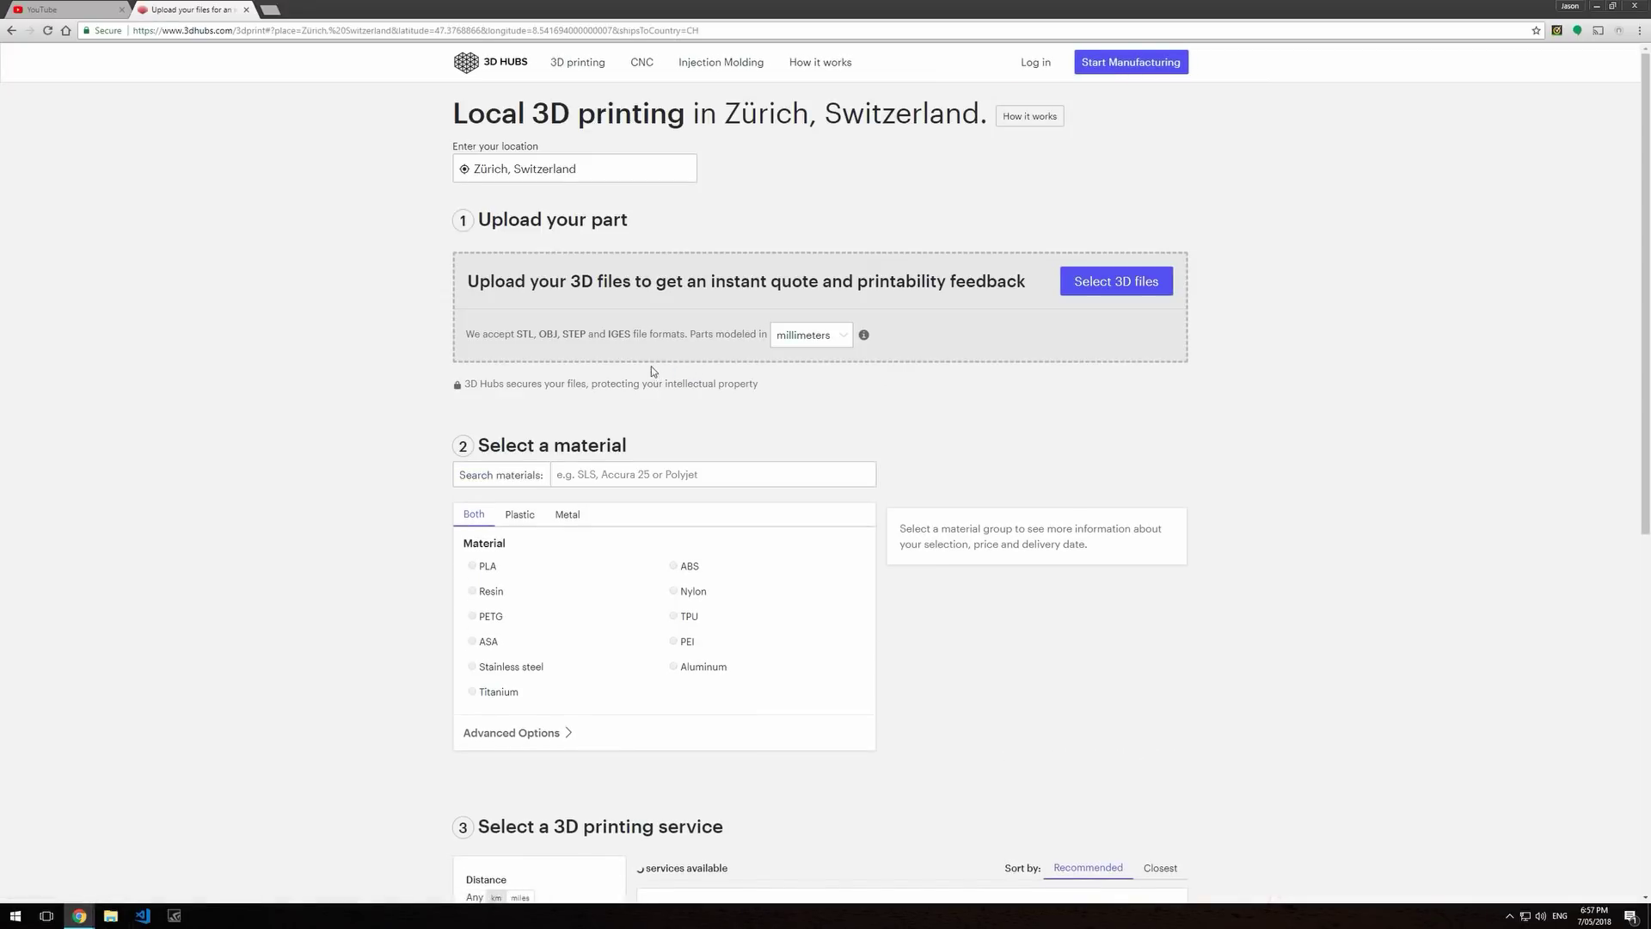
pyautogui.scroll(-1, 1217, 200)
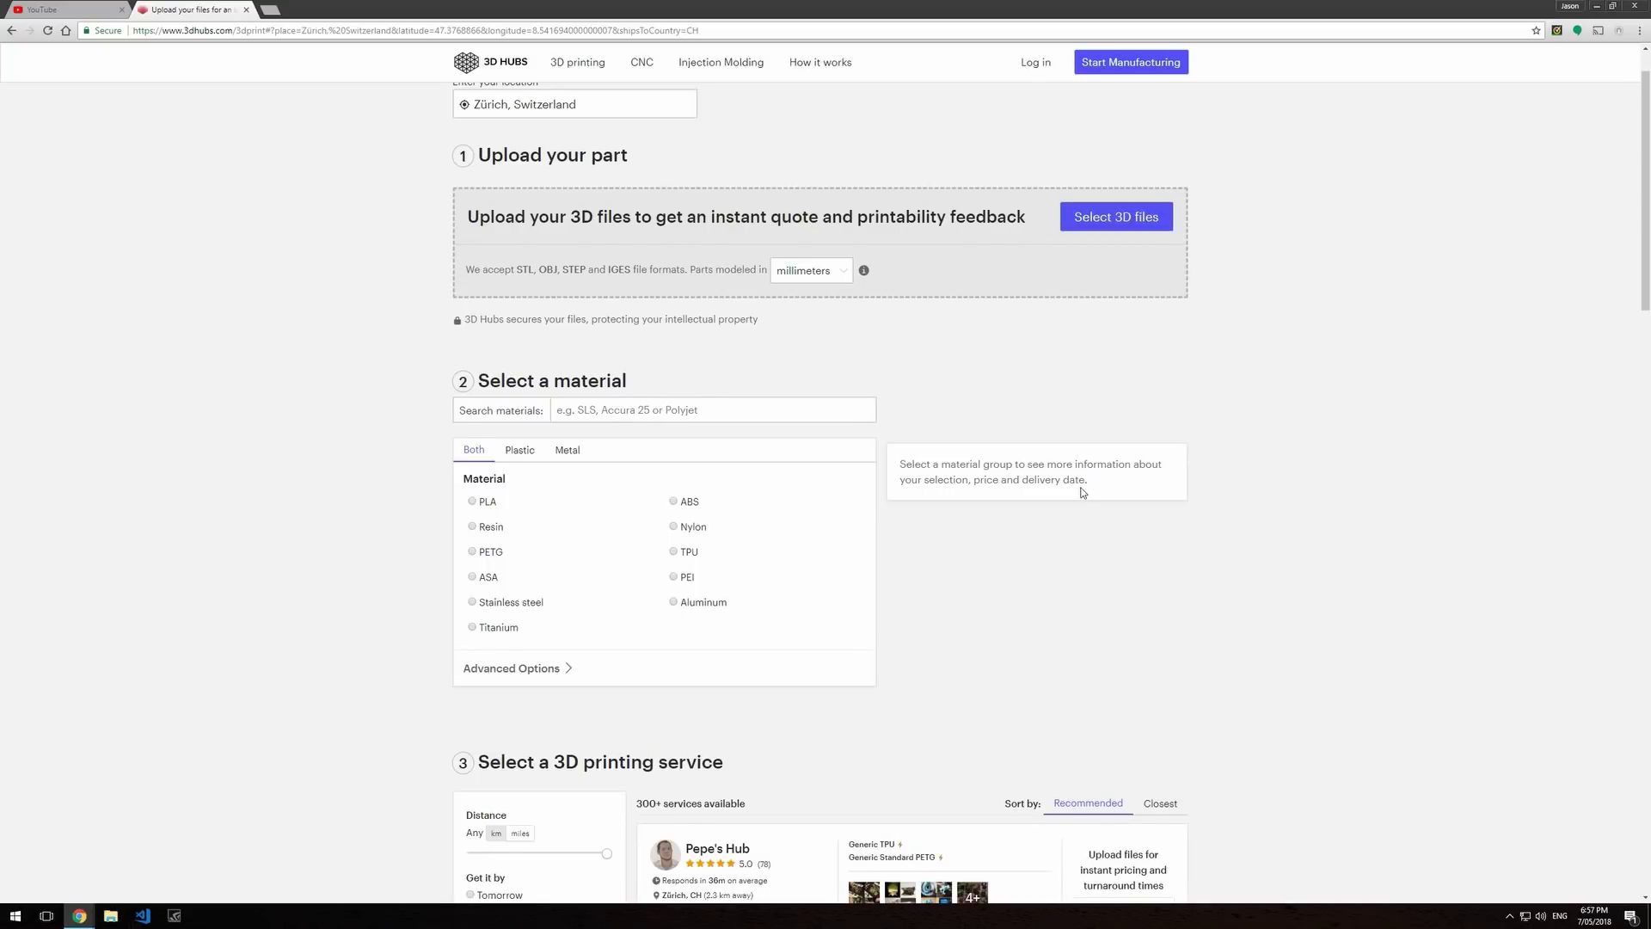
pyautogui.scroll(-1, 1081, 492)
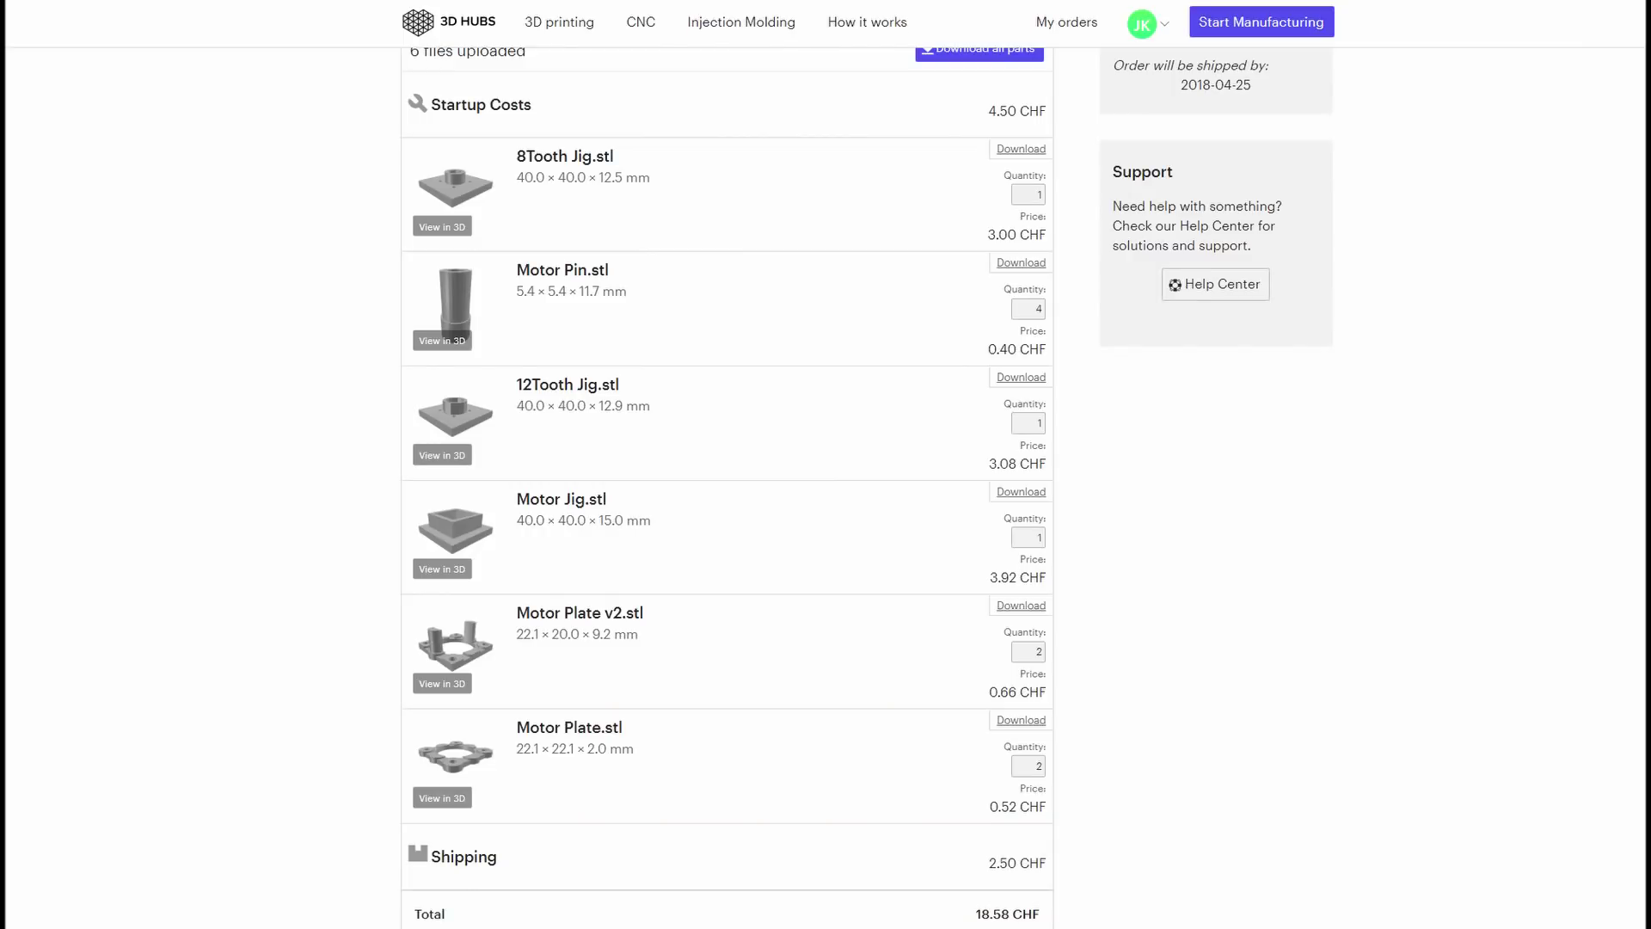